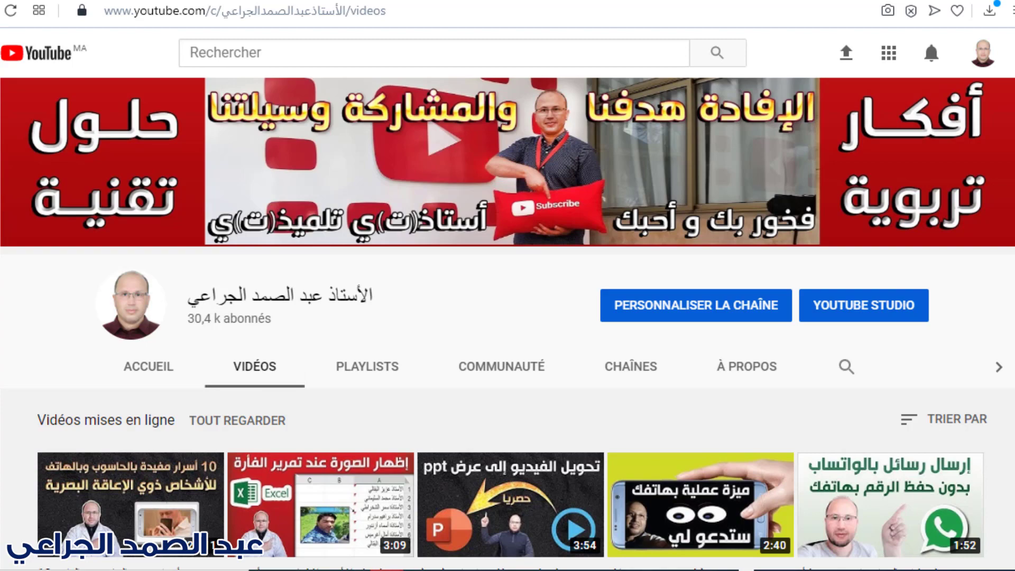
Scroll down the channel's VIDÉOS tab to reveal more rows of video thumbnails
scroll(508, 318, "down", 1)
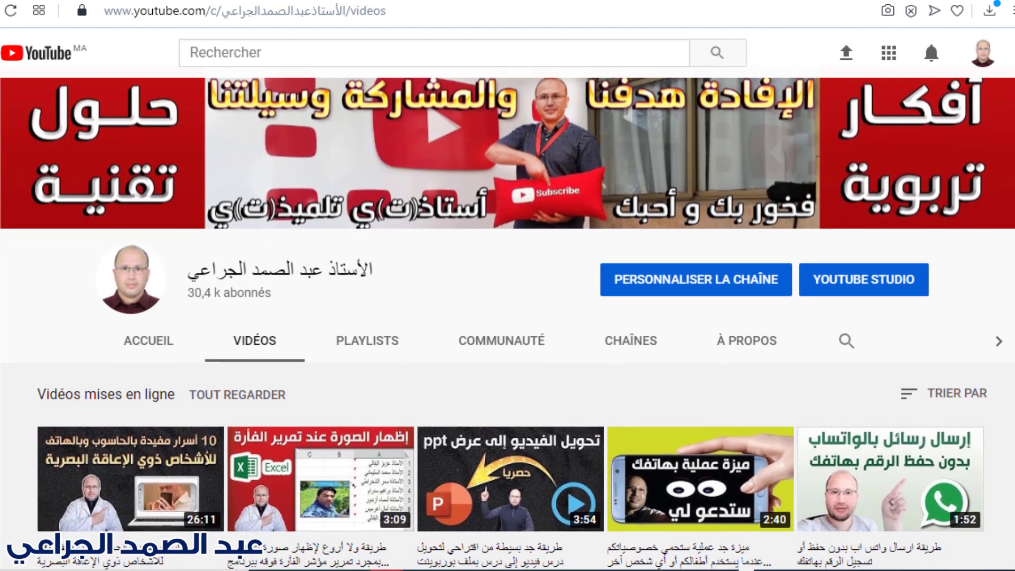
scroll(508, 317, "down", 1)
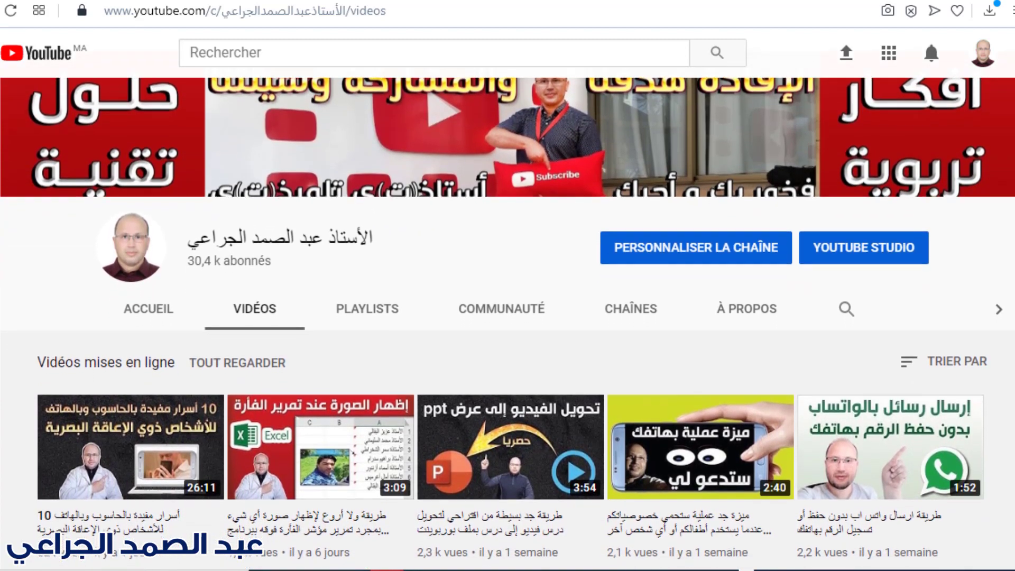
scroll(508, 317, "down", 1)
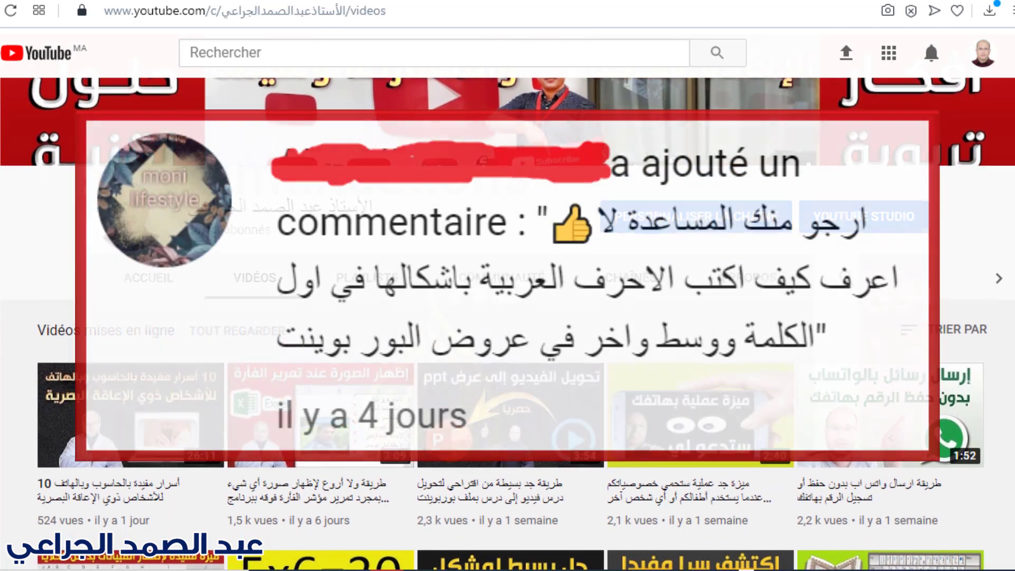
scroll(507, 318, "down", 1)
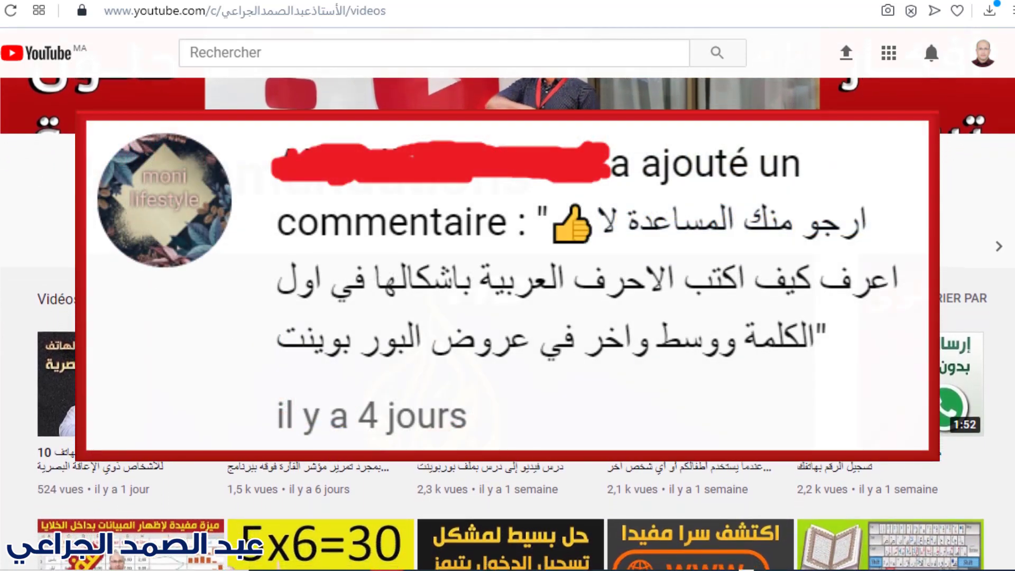
scroll(507, 317, "down", 1)
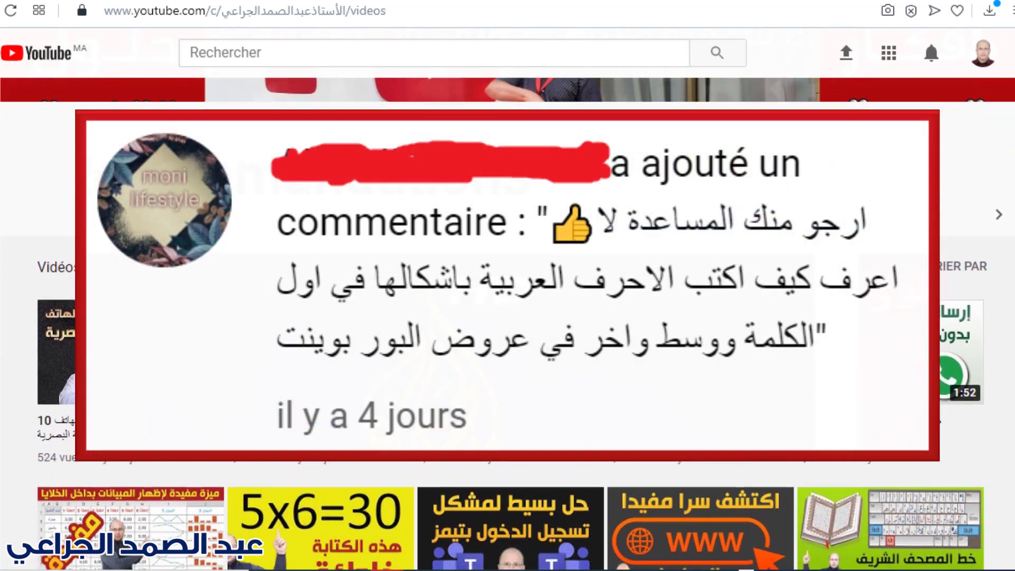
scroll(508, 318, "down", 1)
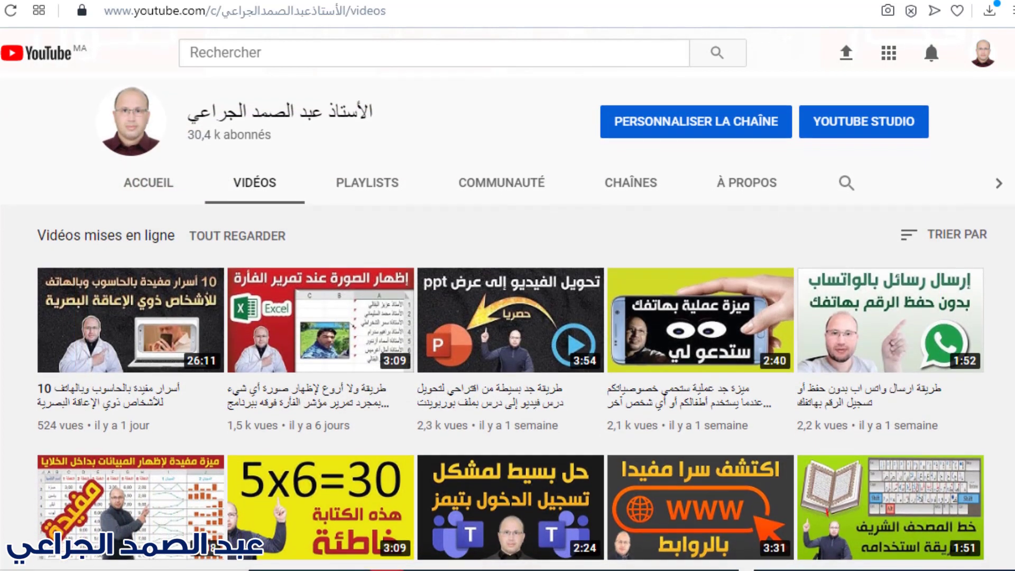
scroll(508, 318, "down", 1)
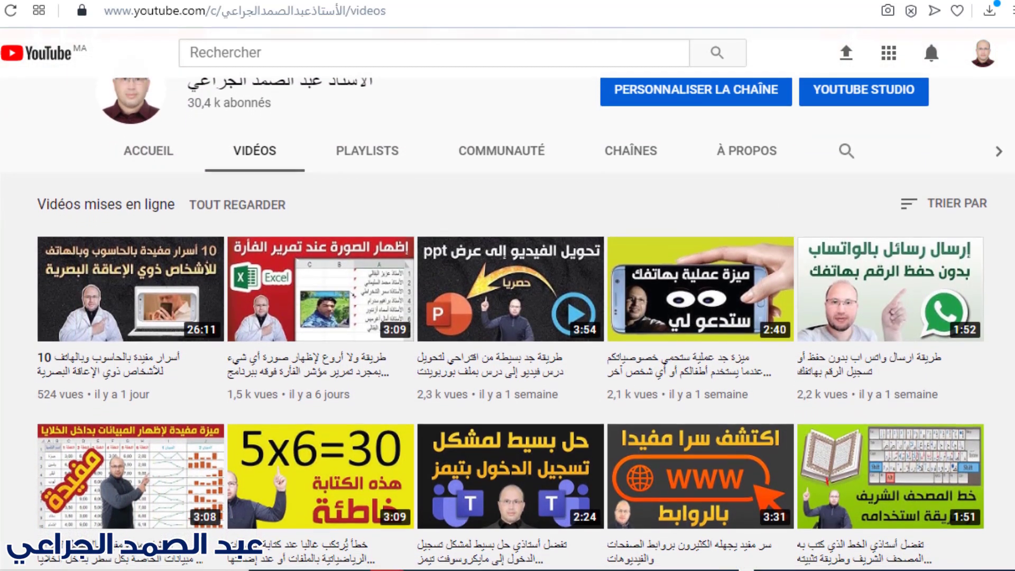
scroll(508, 317, "down", 1)
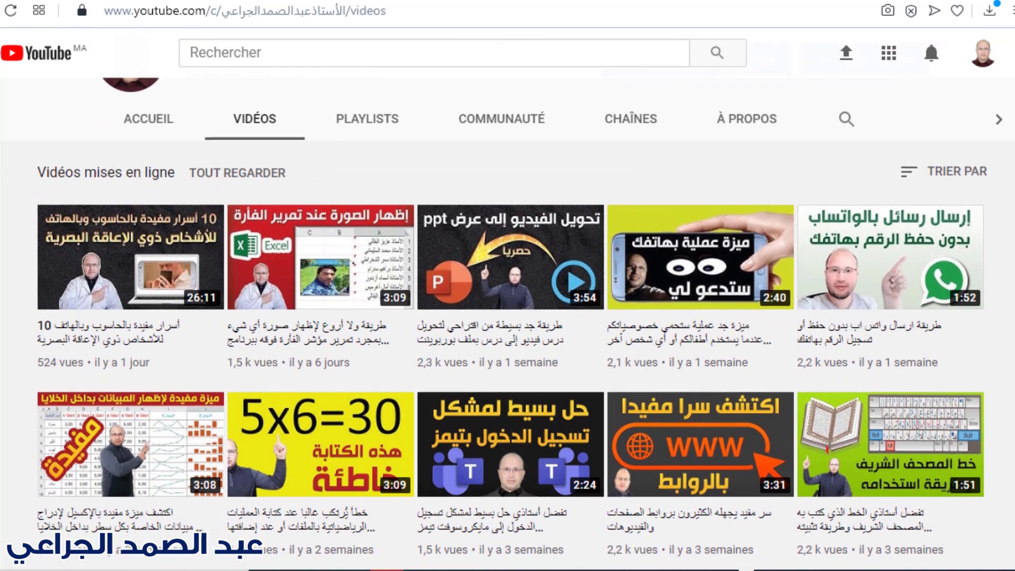
scroll(508, 318, "down", 1)
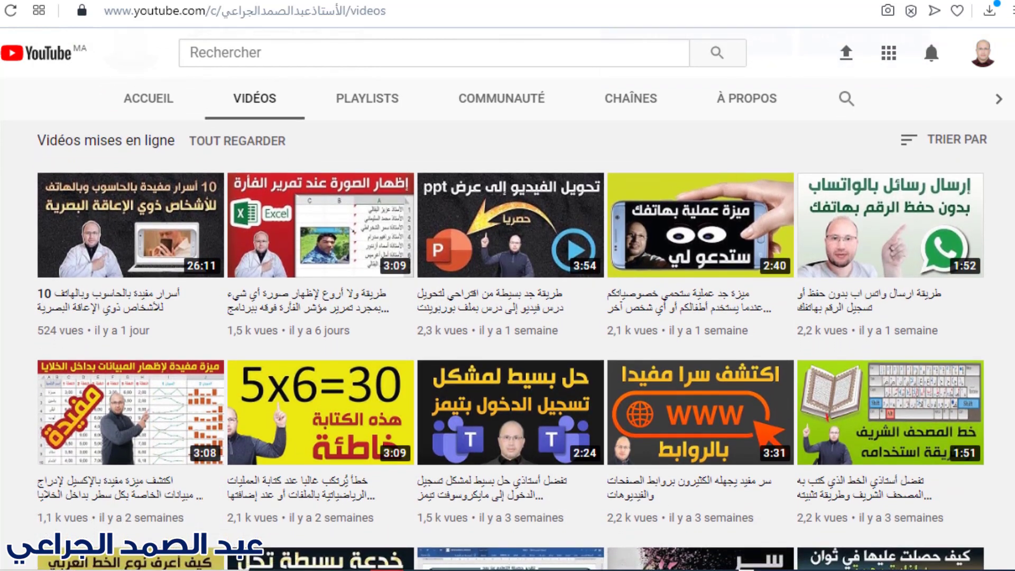
scroll(508, 317, "down", 1)
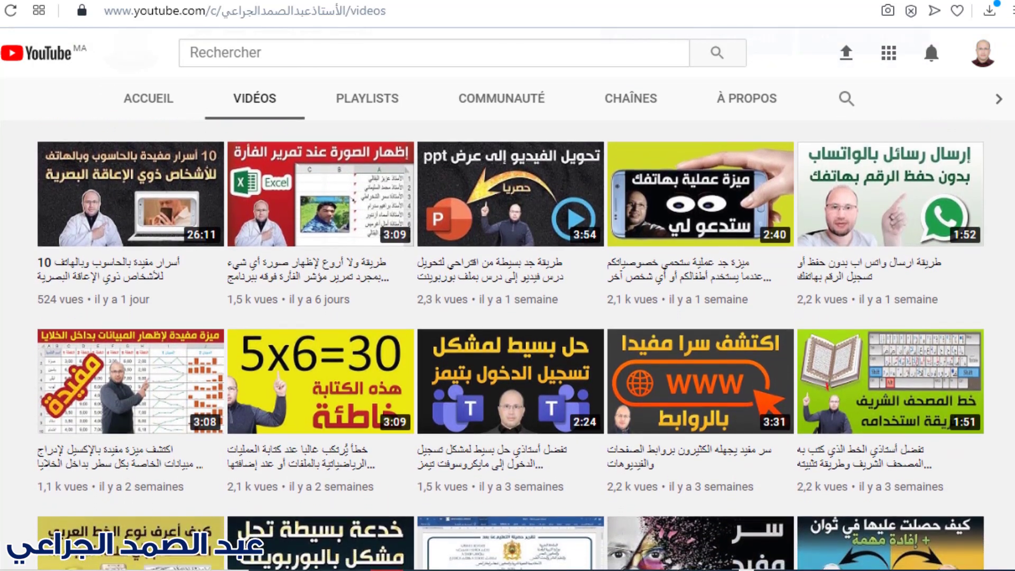
scroll(507, 317, "down", 1)
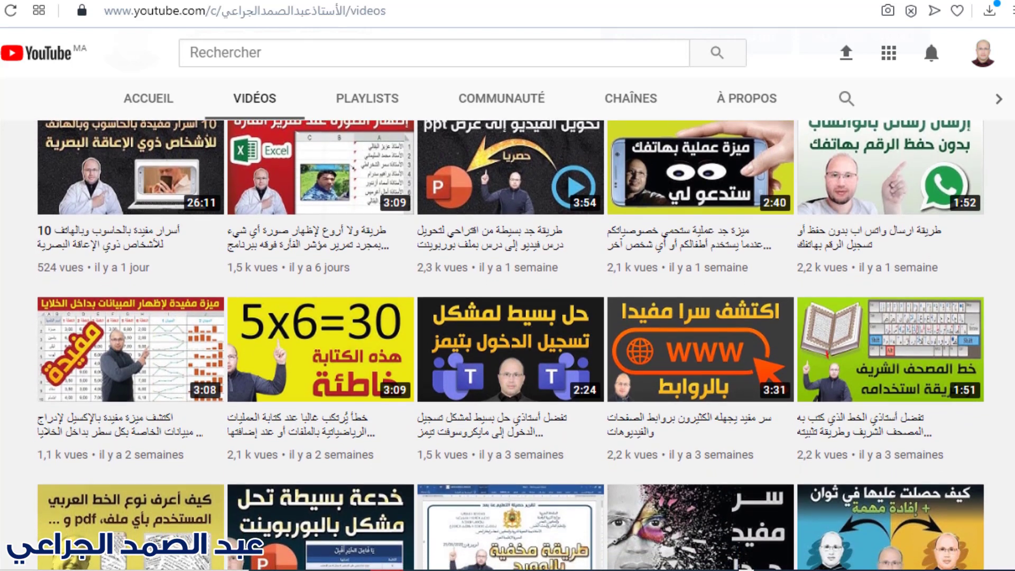
scroll(508, 318, "down", 1)
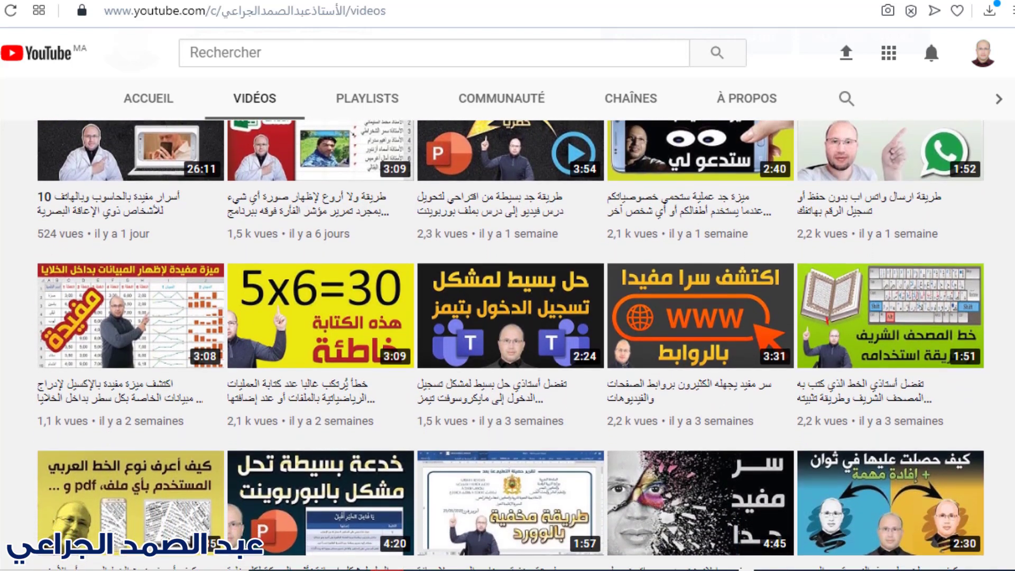
scroll(508, 317, "down", 1)
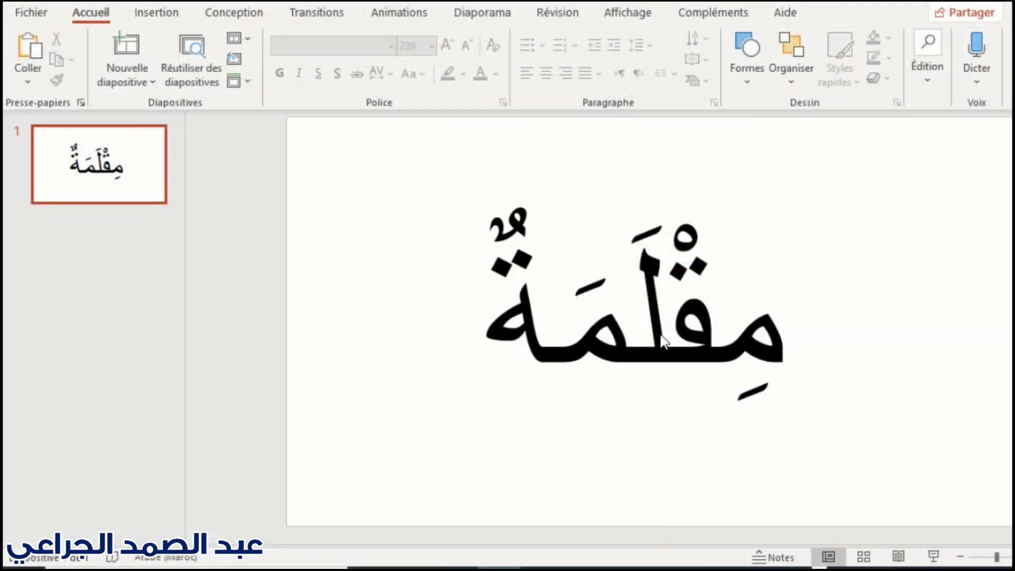
left_click(626, 339)
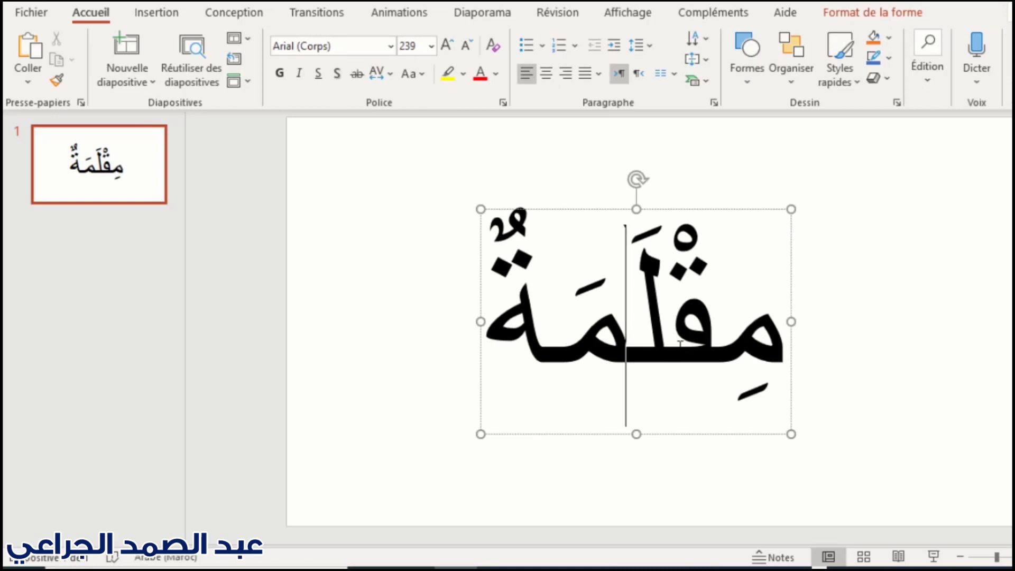
key("Right")
key("Right")
key("Left")
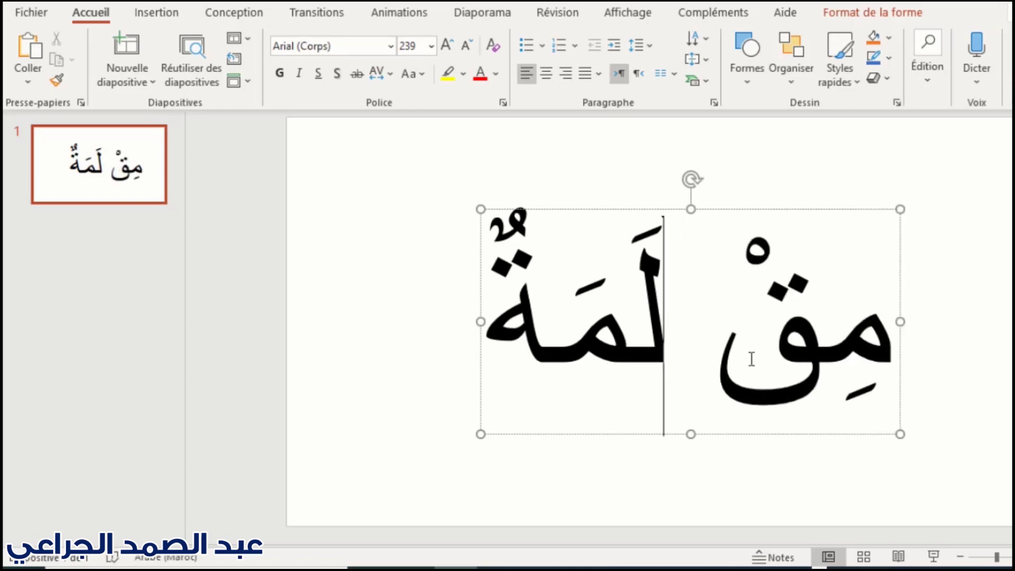
left_click_drag(714, 360, 822, 359)
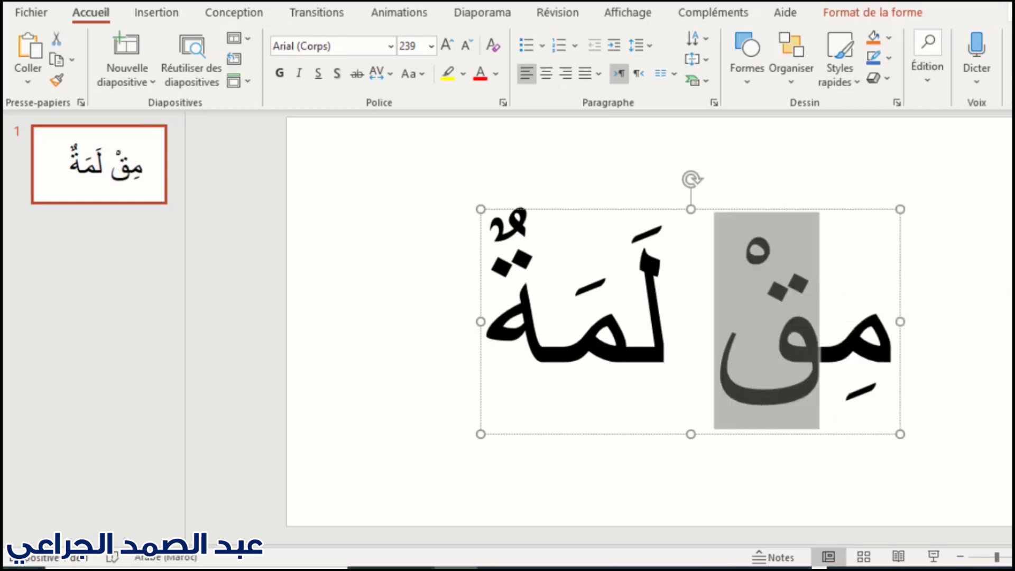
left_click(627, 338)
left_click(576, 365)
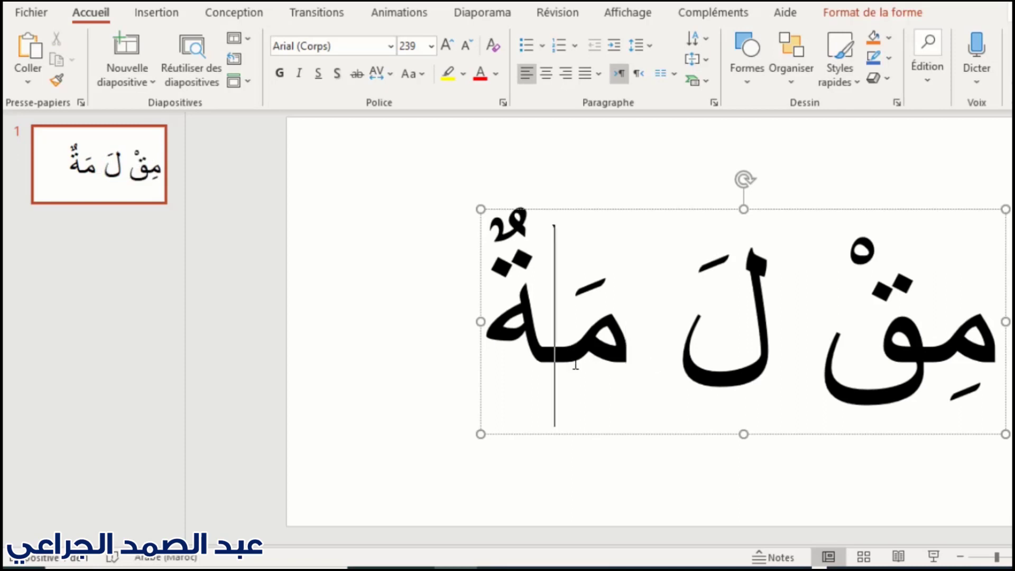
left_click(837, 209)
left_click(755, 193)
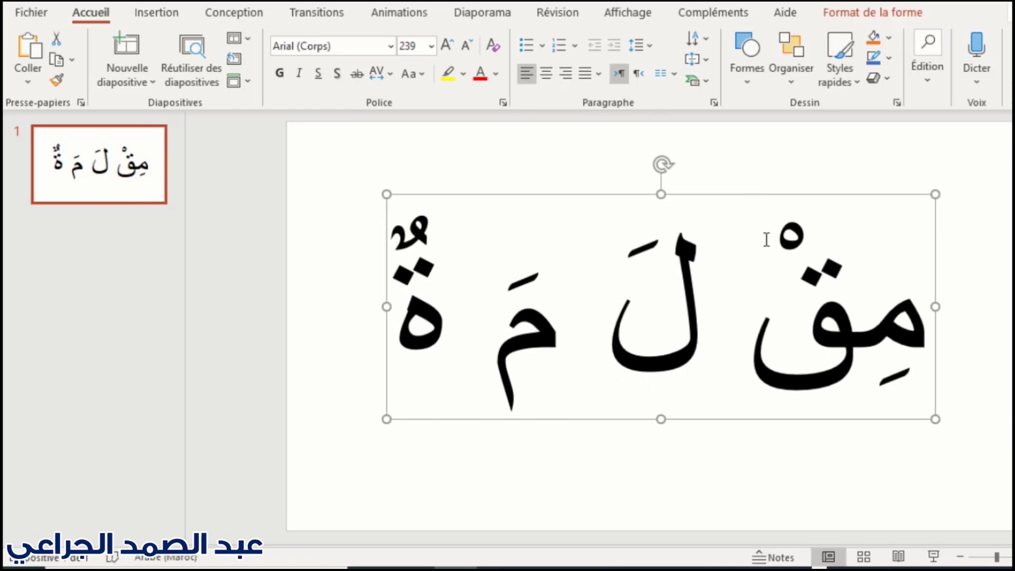
key("ctrl+z")
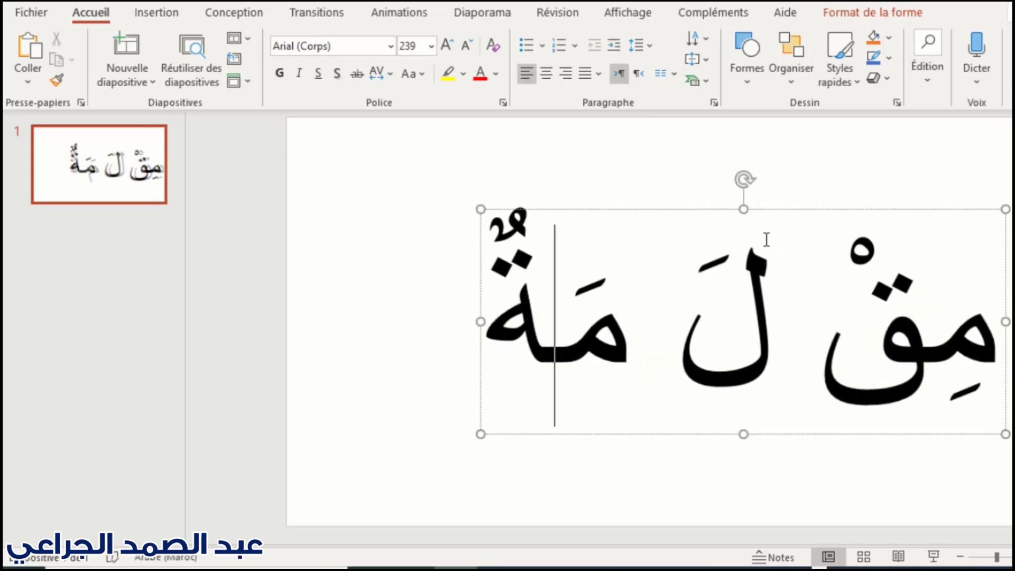
key("ctrl+z")
key("ctrl+z")
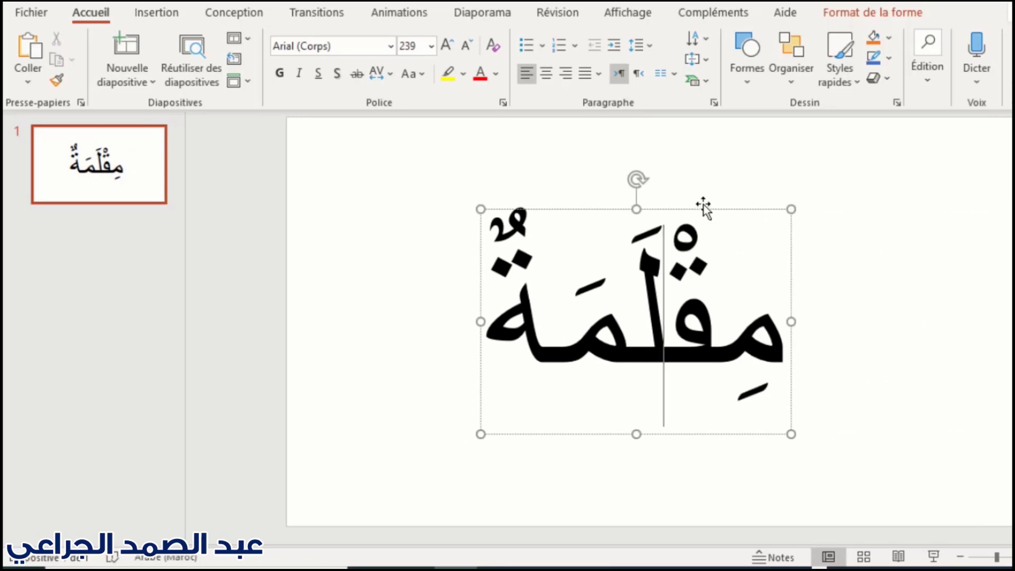
left_click(702, 208)
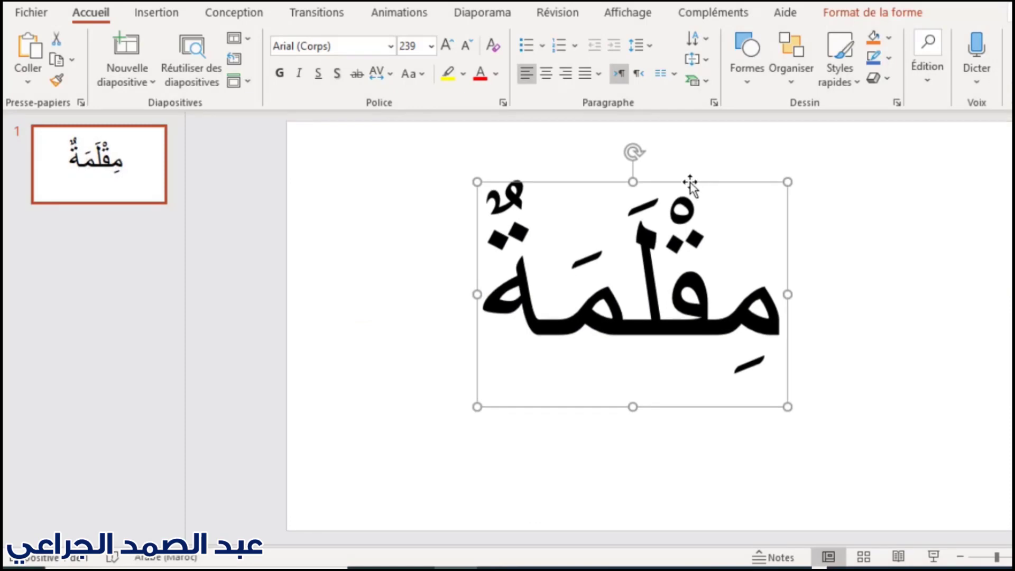
Copy the word's text box and paste it as an image, moved aside
right_click(691, 186)
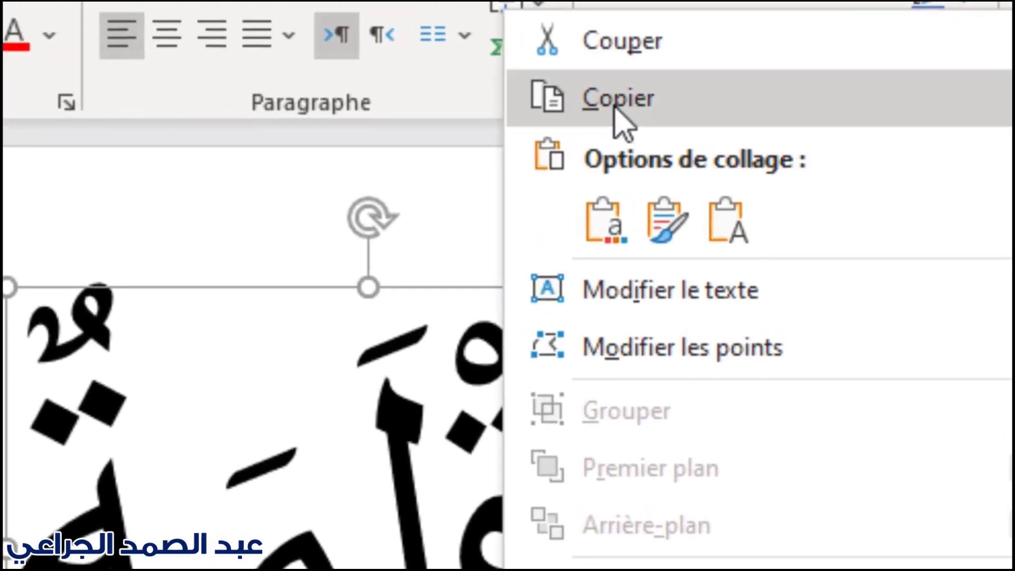
left_click(738, 104)
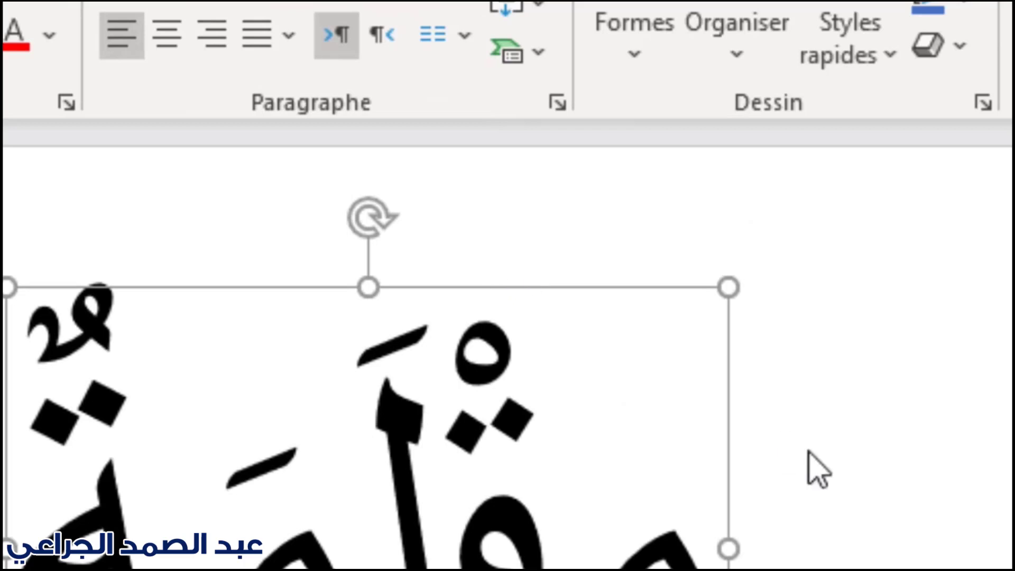
key("ctrl+v")
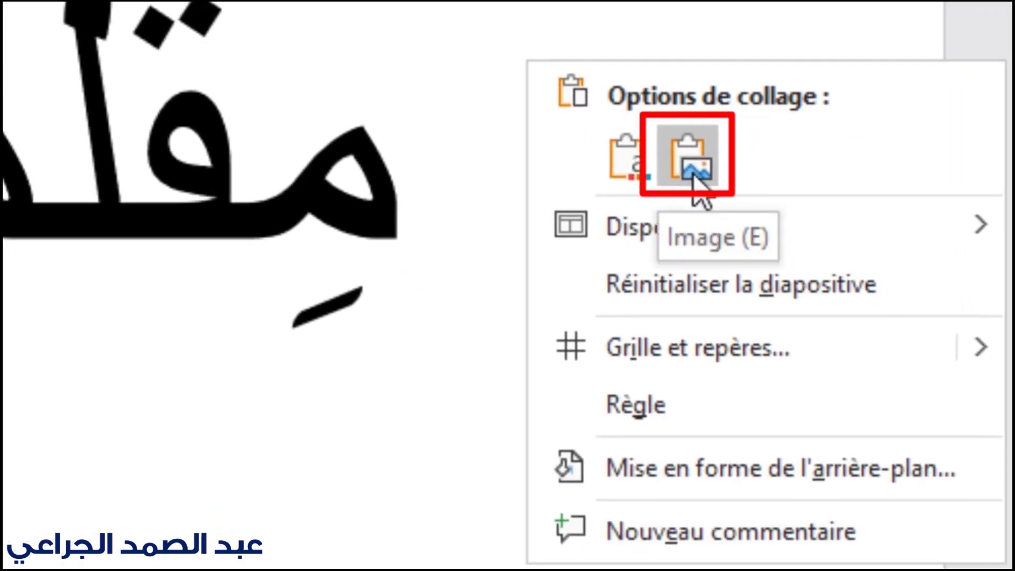
left_click(693, 174)
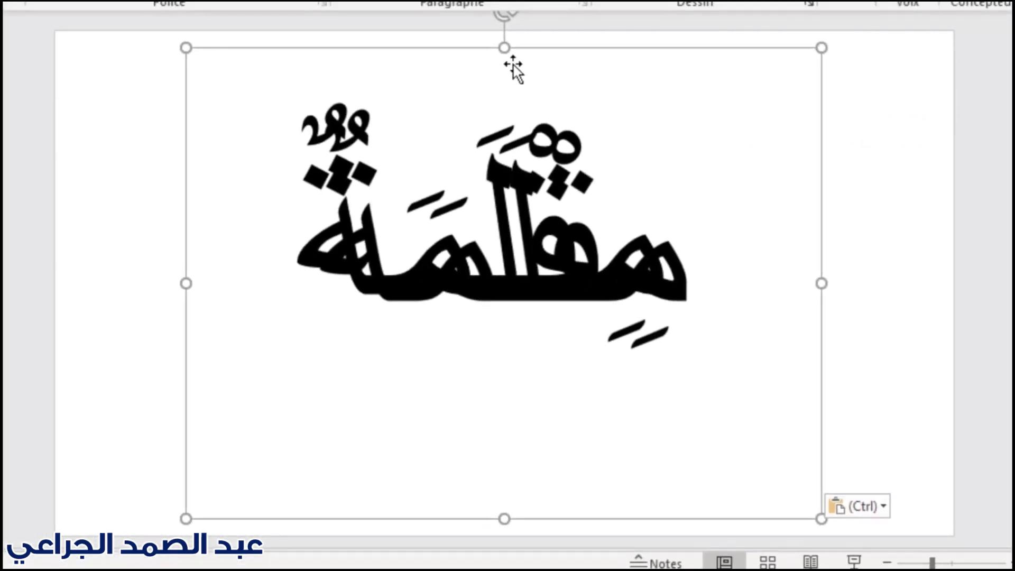
left_click_drag(529, 49, 751, 153)
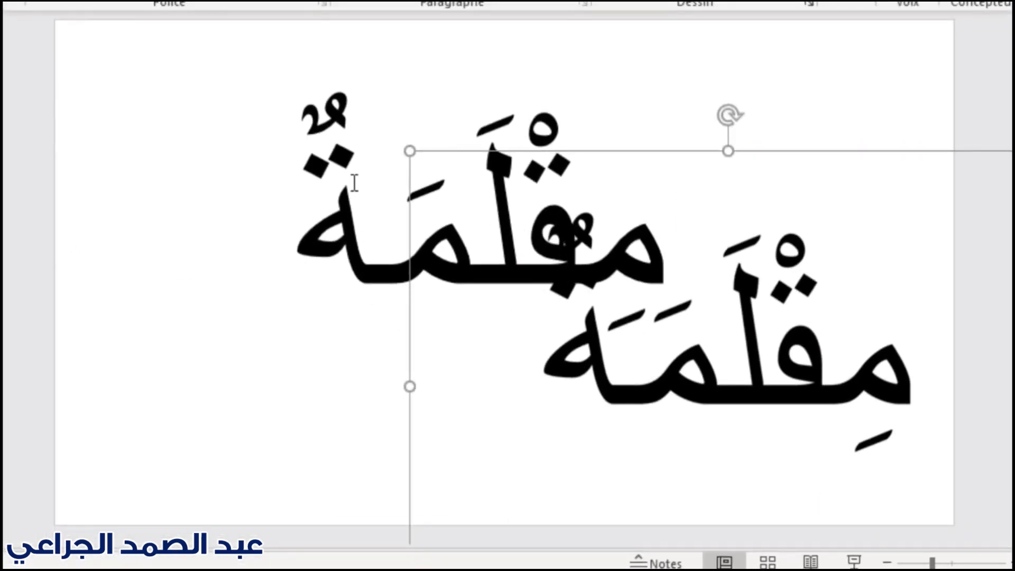
Delete the original text box and move the word picture into its place
left_click(331, 209)
left_click(493, 95)
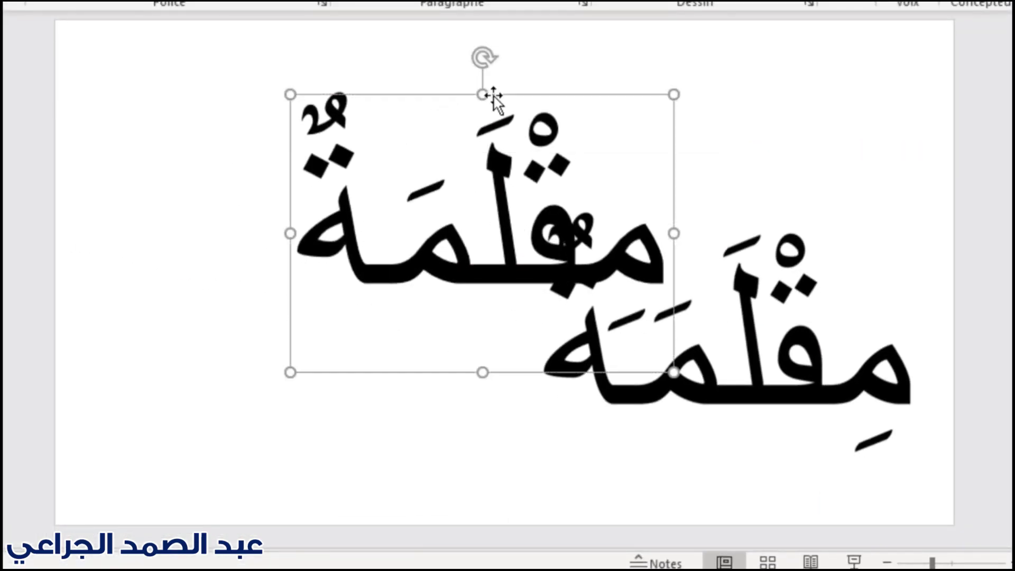
key("Delete")
left_click(783, 290)
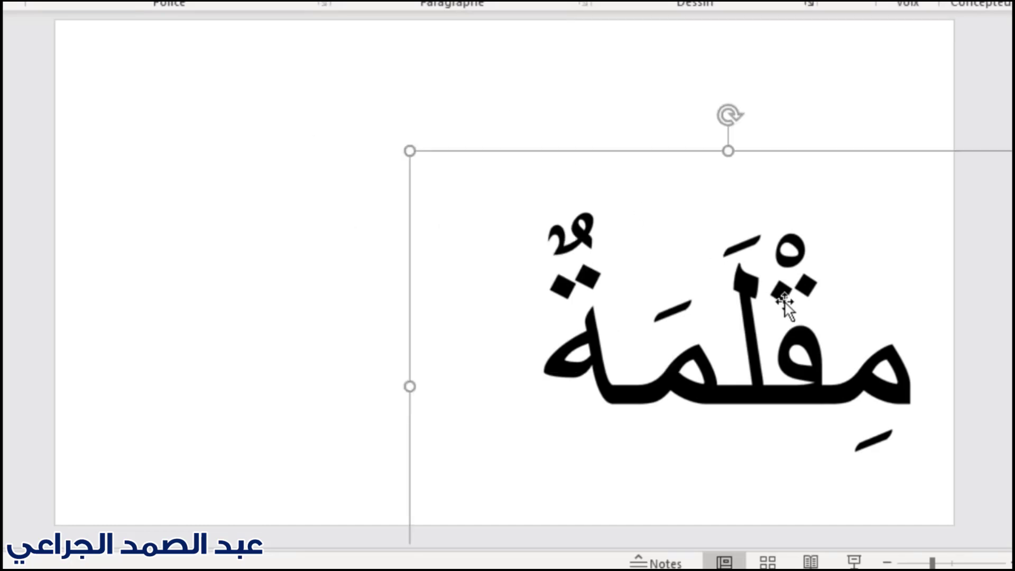
left_click_drag(788, 152, 493, 85)
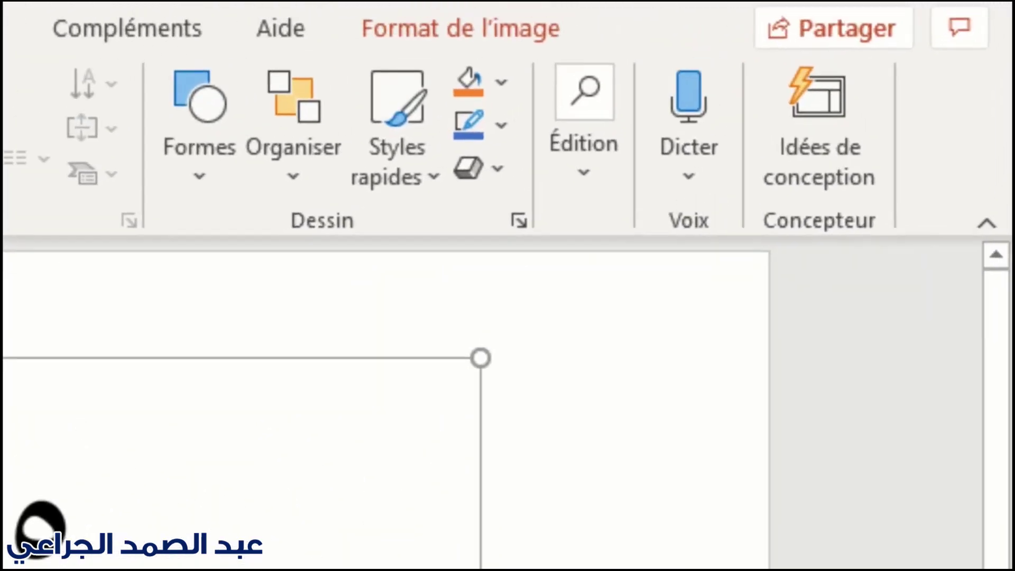
Crop the word picture from the left to keep only مِقْ, then shift it right
left_click(460, 28)
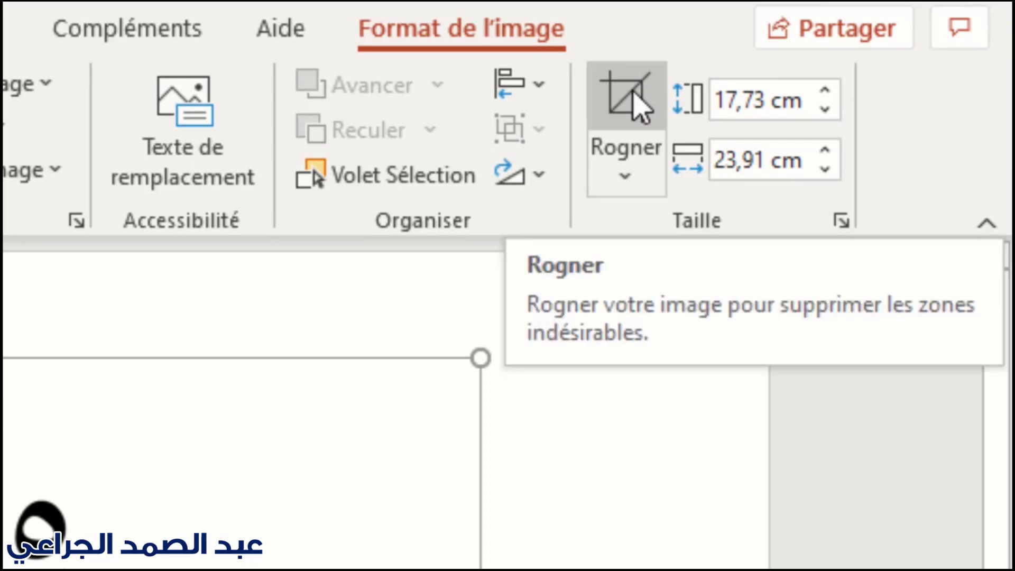
left_click(640, 103)
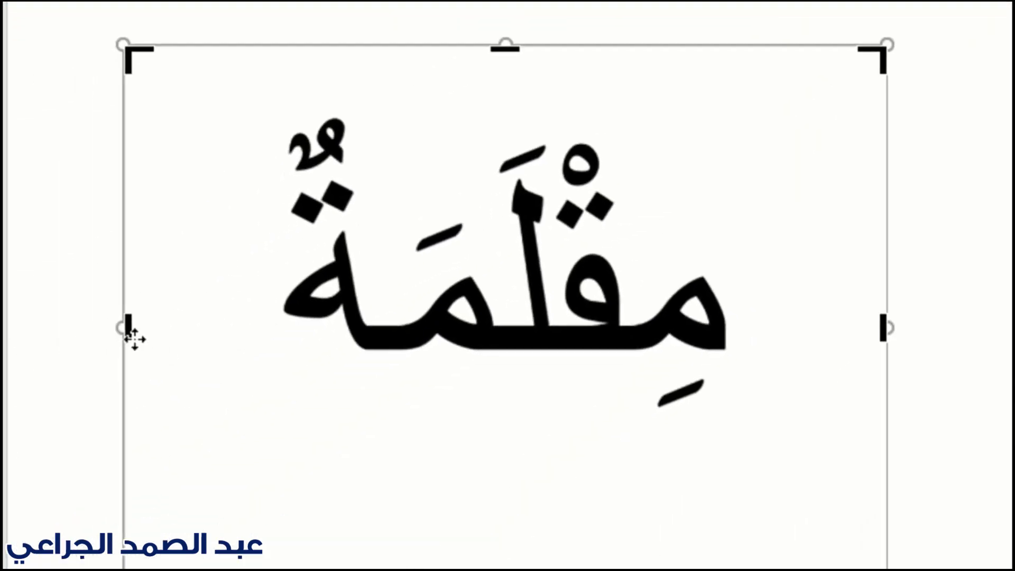
left_click_drag(127, 331, 548, 333)
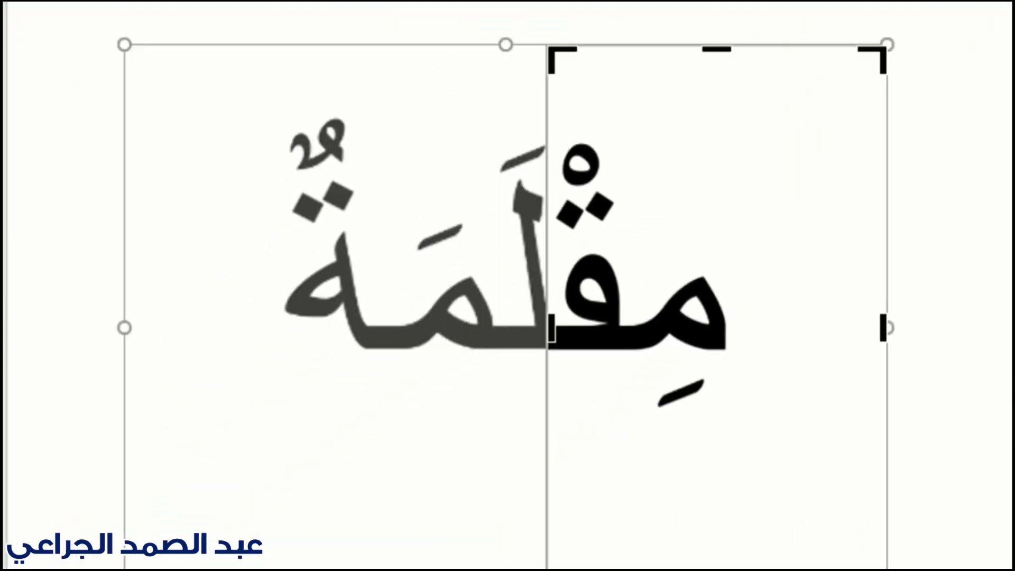
key("Escape")
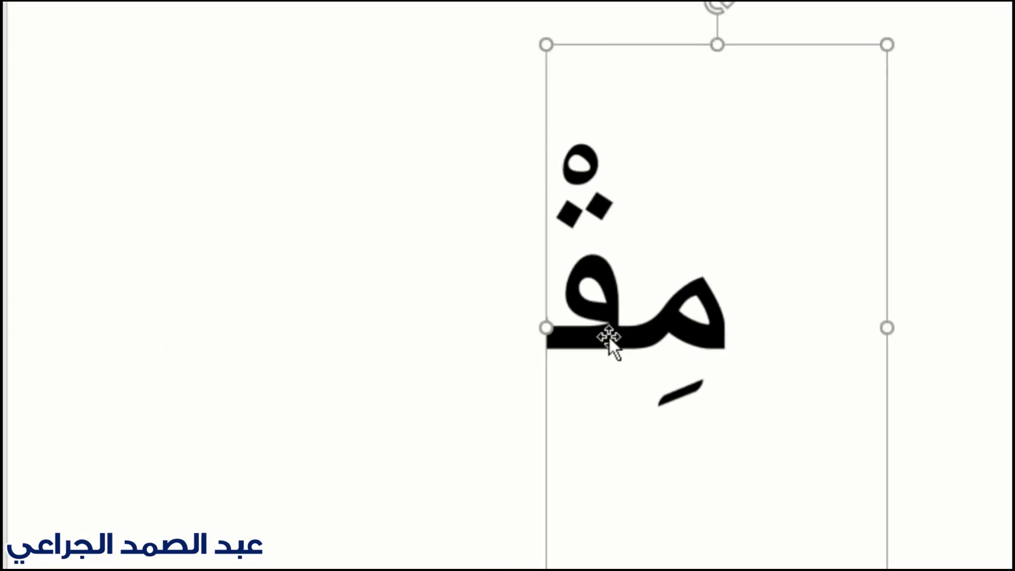
left_click_drag(609, 337, 759, 332)
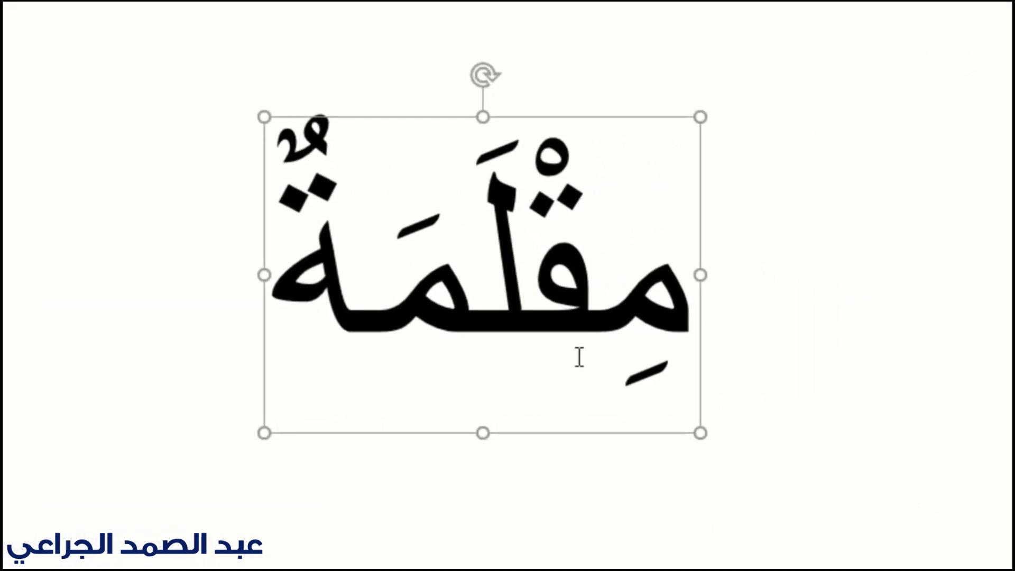
Insert tatweel strokes after the qaf, lam and mim to spread the word into مِقْـ لَـ مَــةٌ
left_click(529, 303)
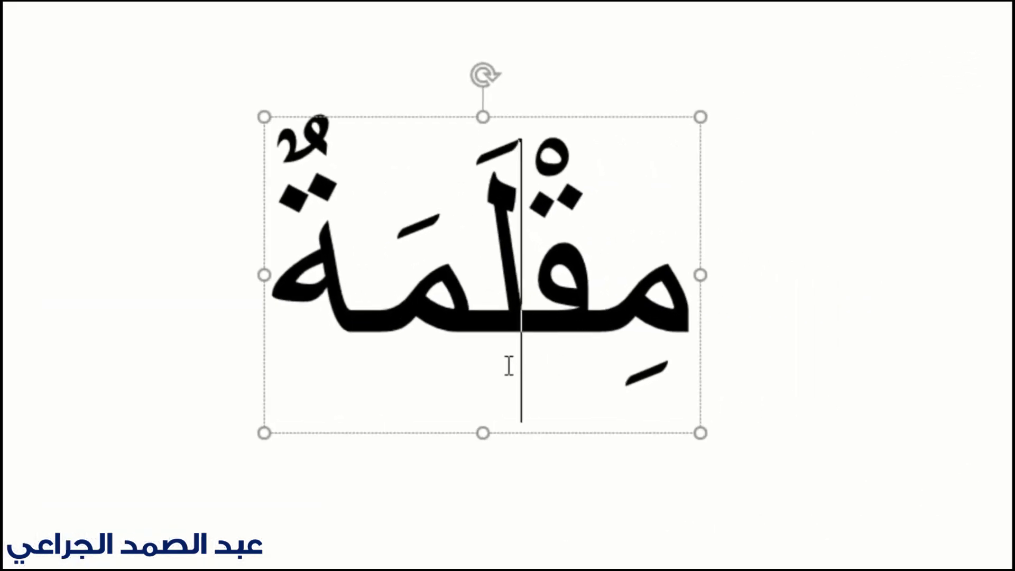
type("ــ")
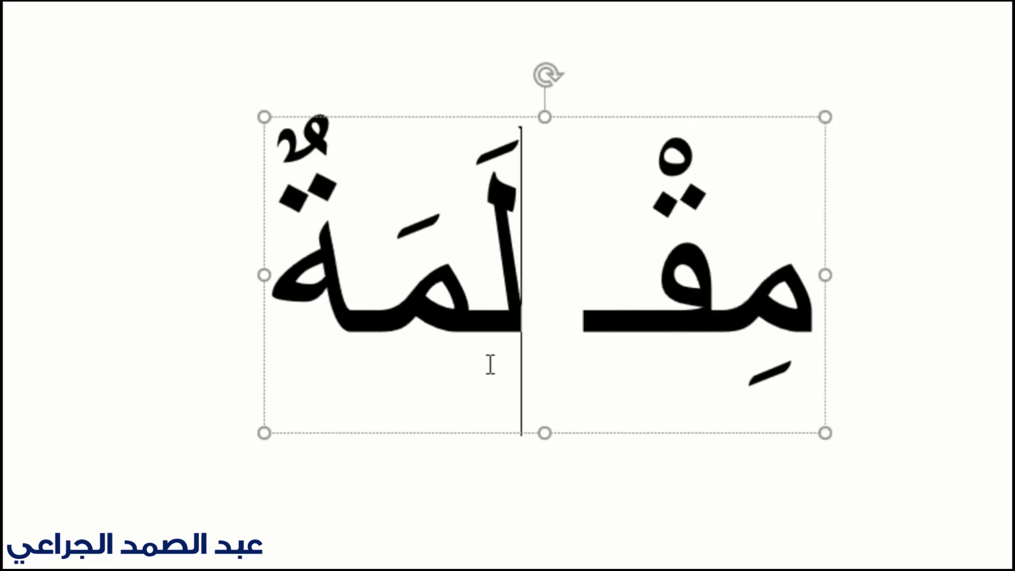
left_click(470, 304)
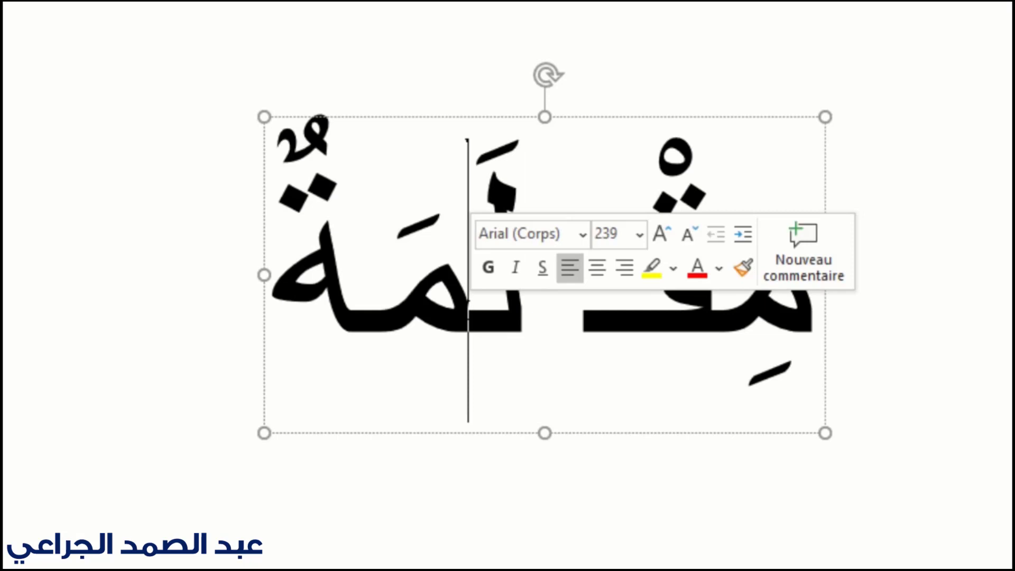
type("ـلَـ")
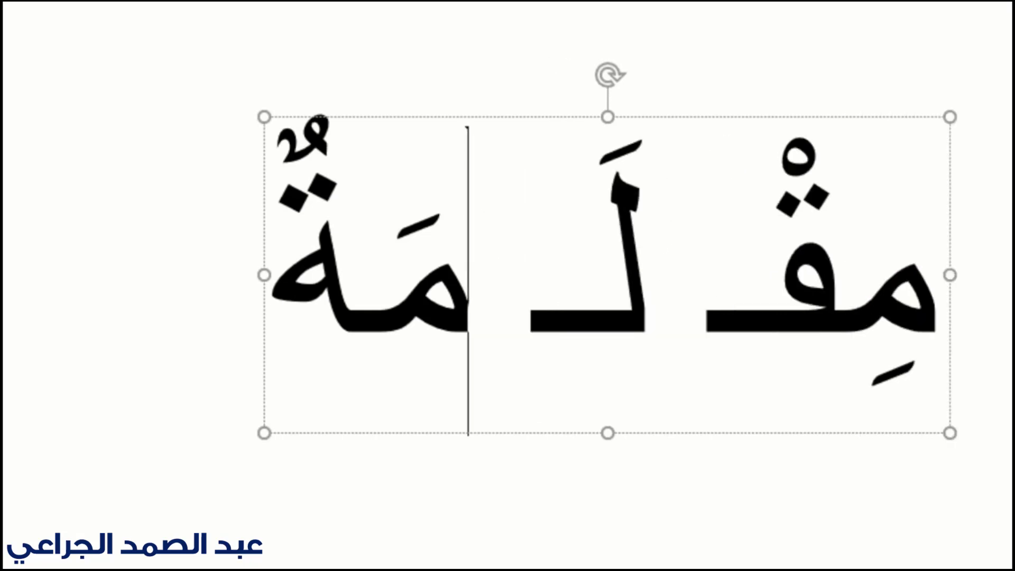
left_click(374, 305)
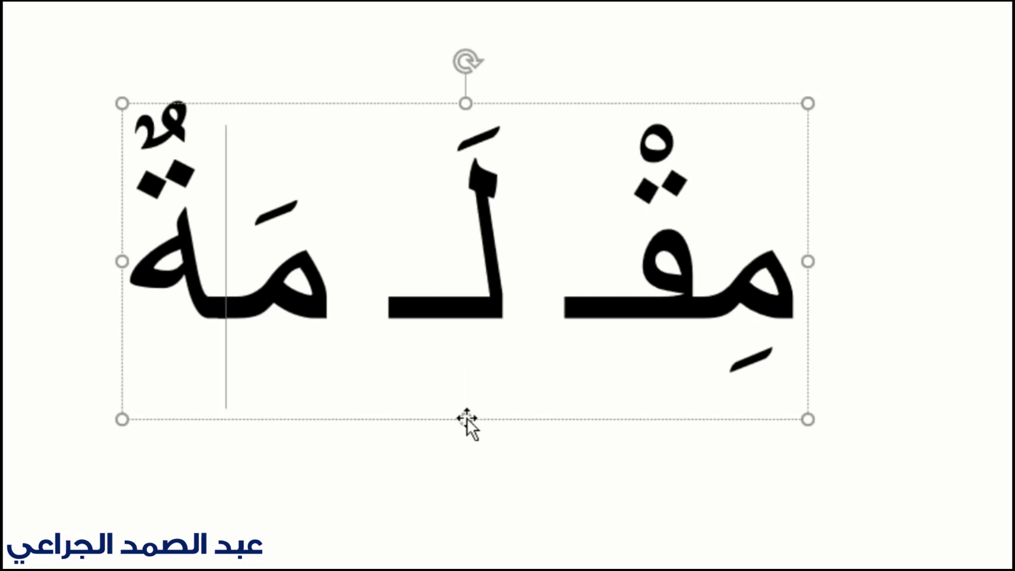
type("ـلَـمَ")
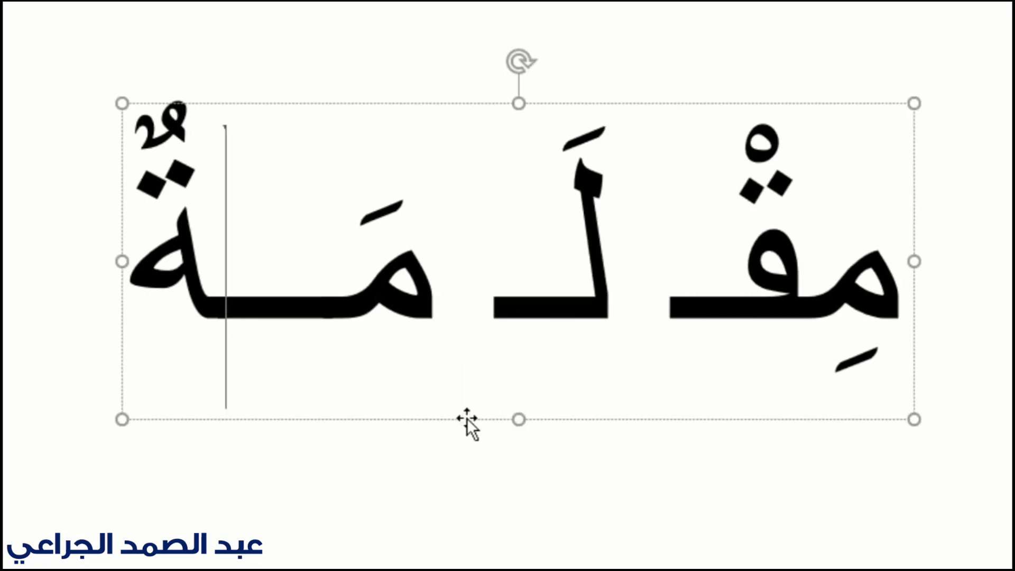
type("ـ")
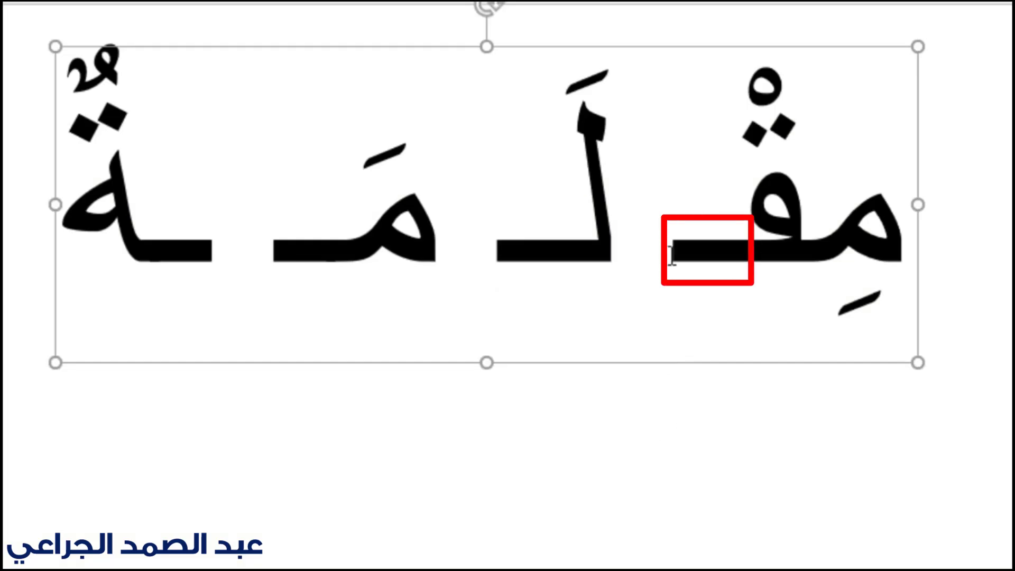
left_click_drag(680, 253, 725, 251)
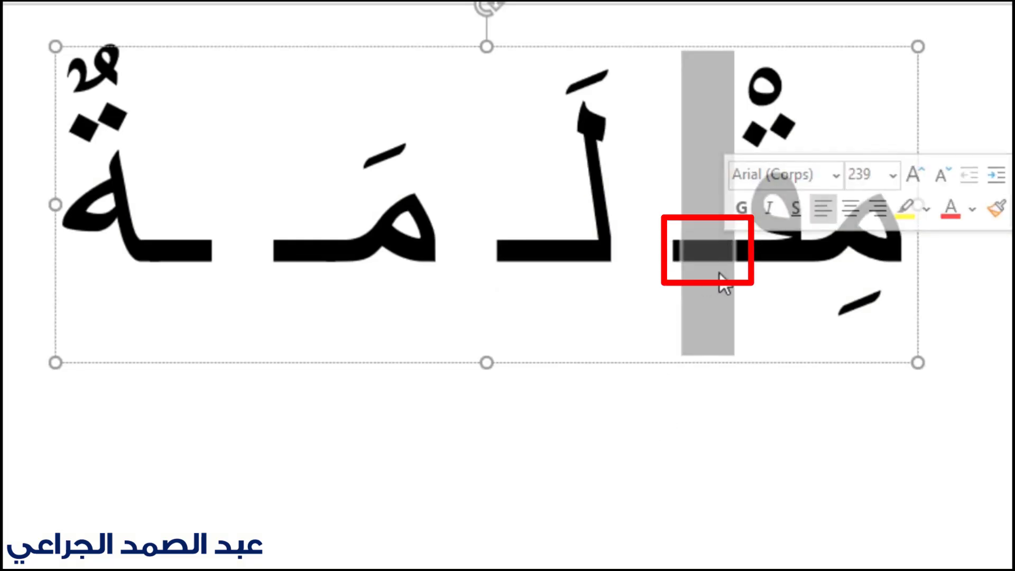
left_click_drag(503, 253, 558, 252)
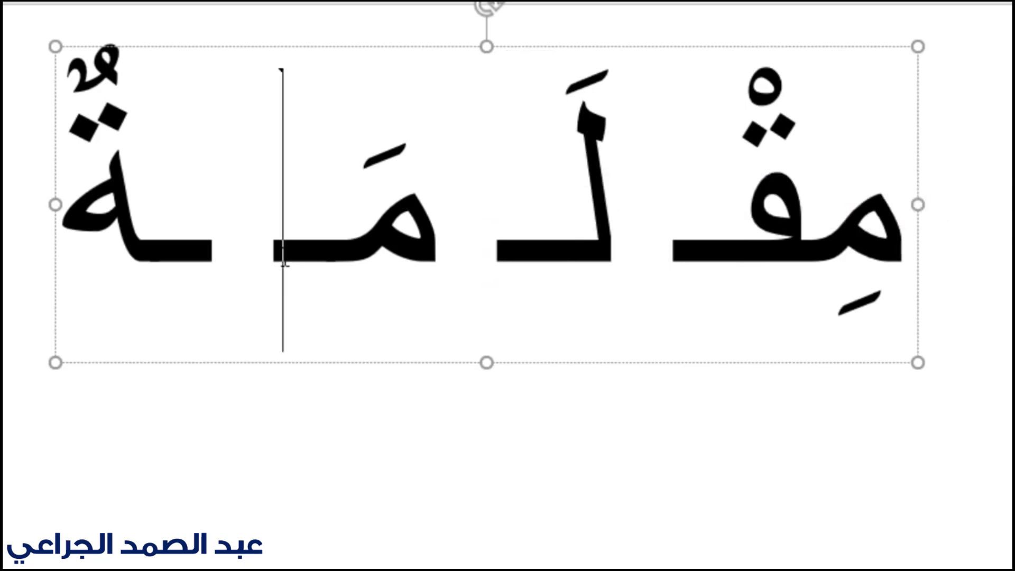
left_click_drag(279, 253, 334, 253)
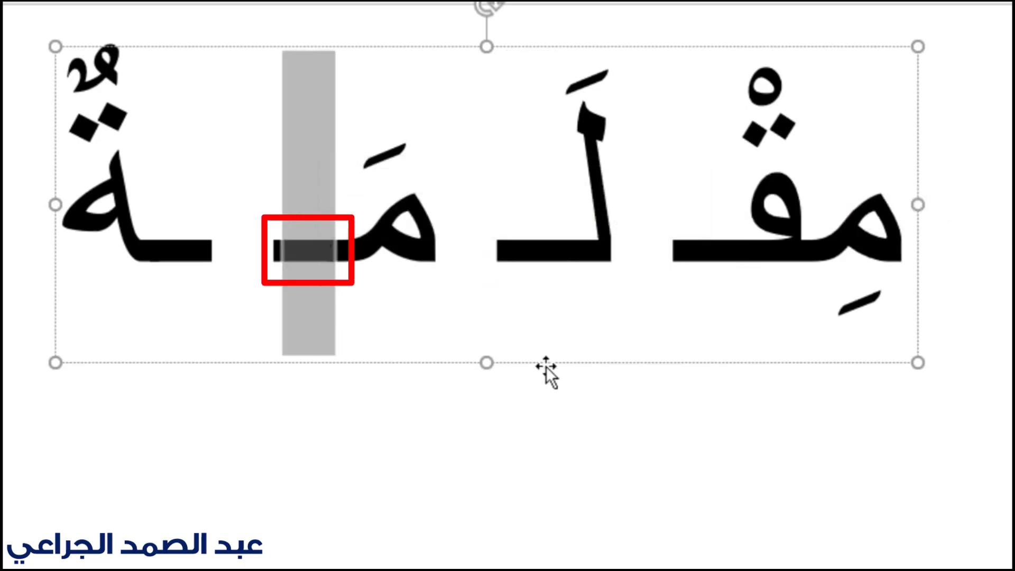
left_click_drag(159, 253, 210, 253)
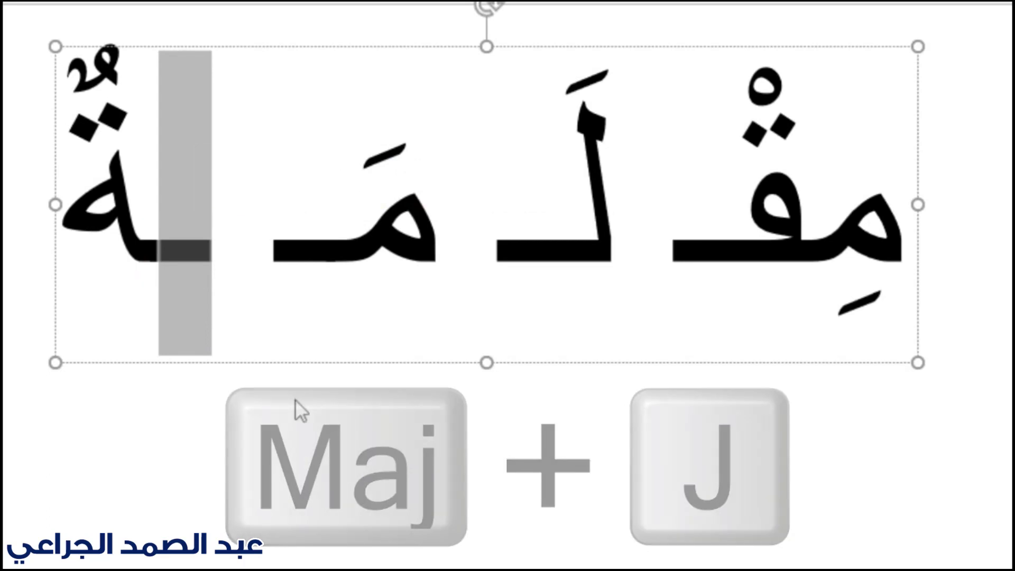
left_click(367, 425)
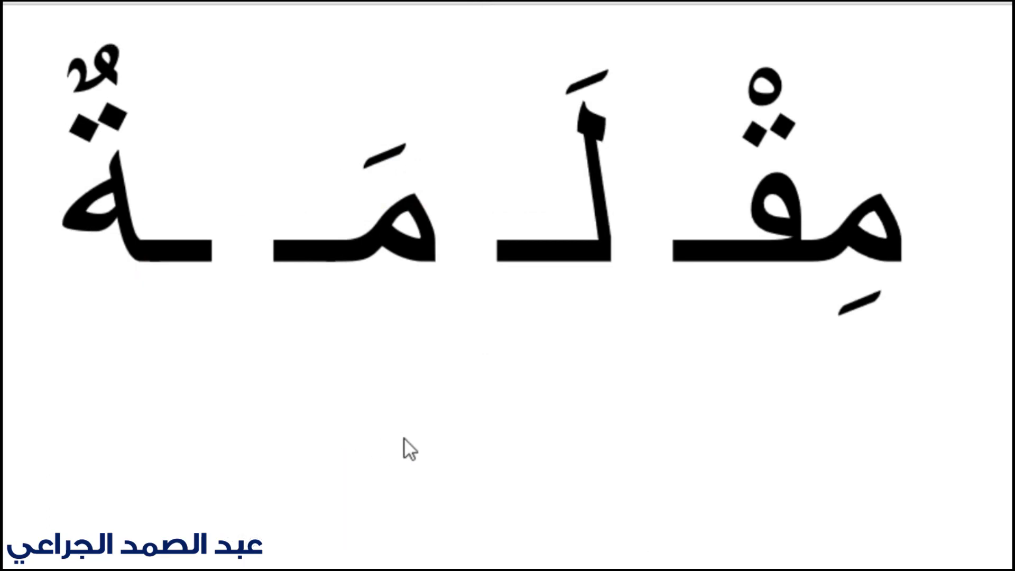